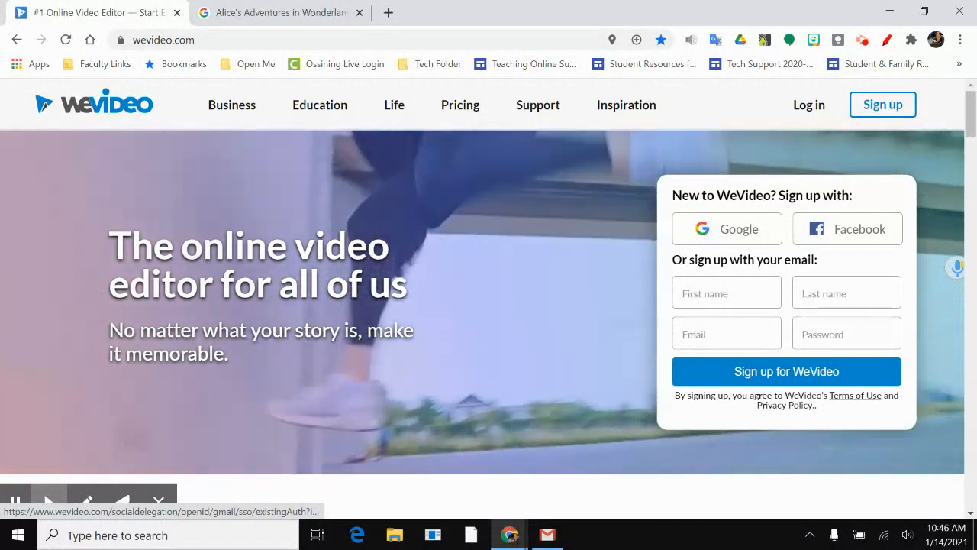
Sign in to WeVideo with Google and create a new podcast saved in My Project.
{"action": "left_click", "coordinate": [725, 231]}
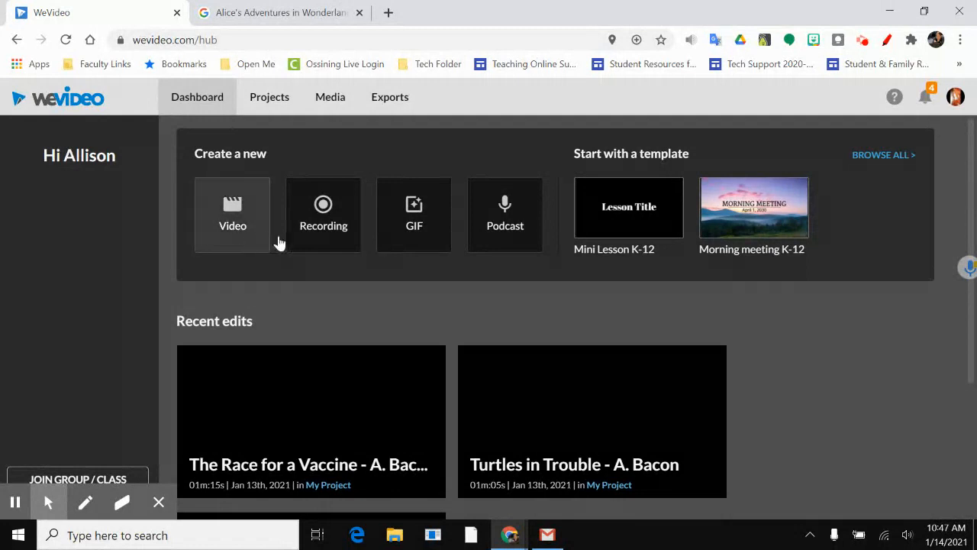
{"action": "left_click", "coordinate": [494, 219]}
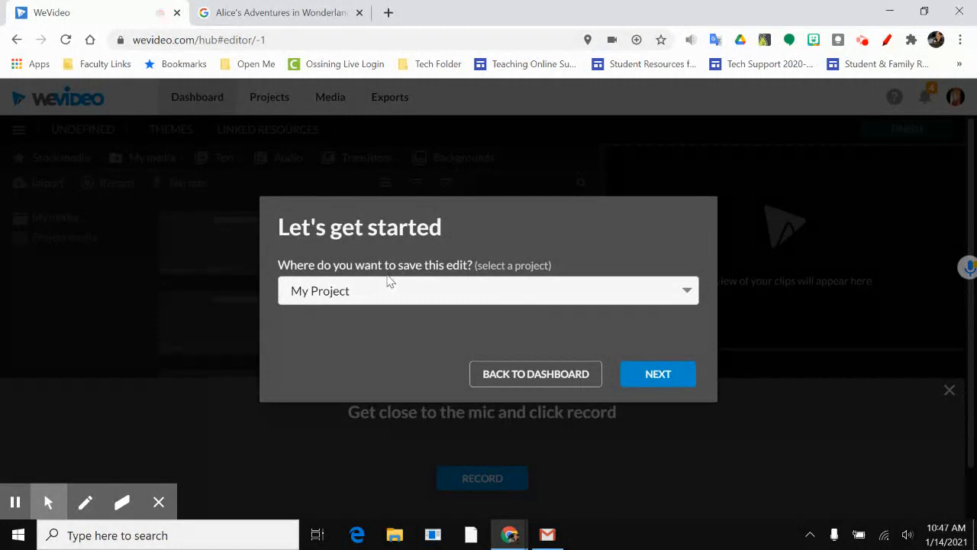
{"action": "left_click", "coordinate": [661, 374]}
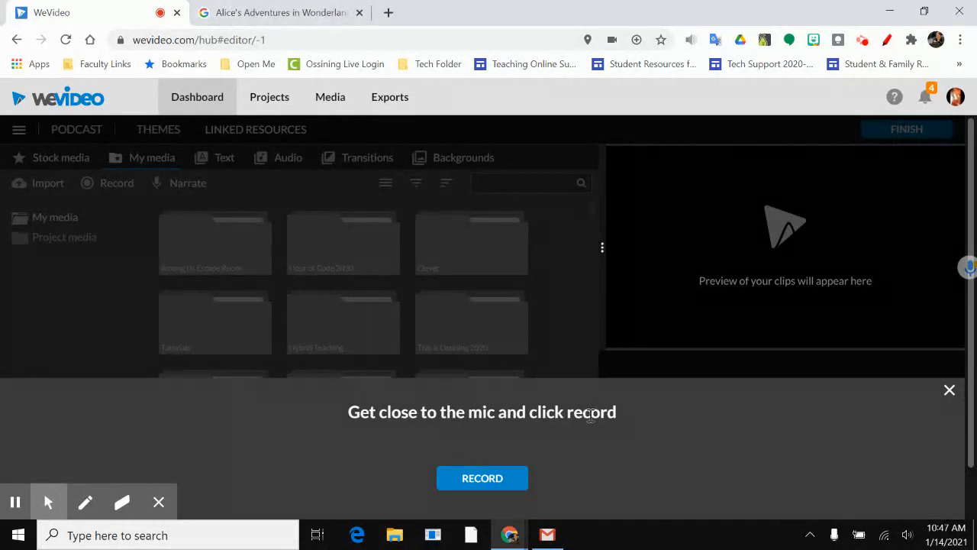
Record a voiceover of about 30 seconds while reading pages 1 and 2 of Alice's Adventures in Wonderland in Google Books.
{"action": "scroll", "coordinate": [590, 414], "scroll_direction": "down", "scroll_amount": 1}
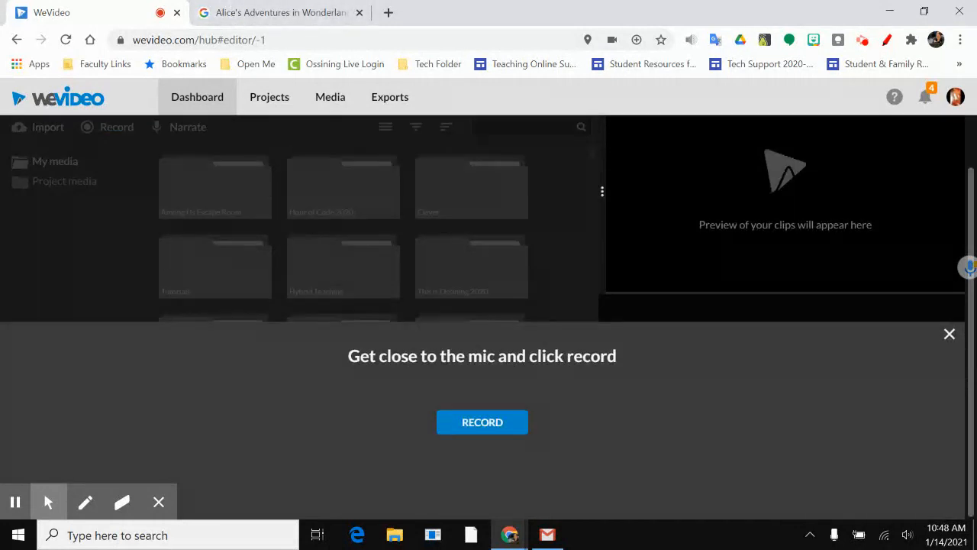
{"action": "left_click", "coordinate": [504, 426]}
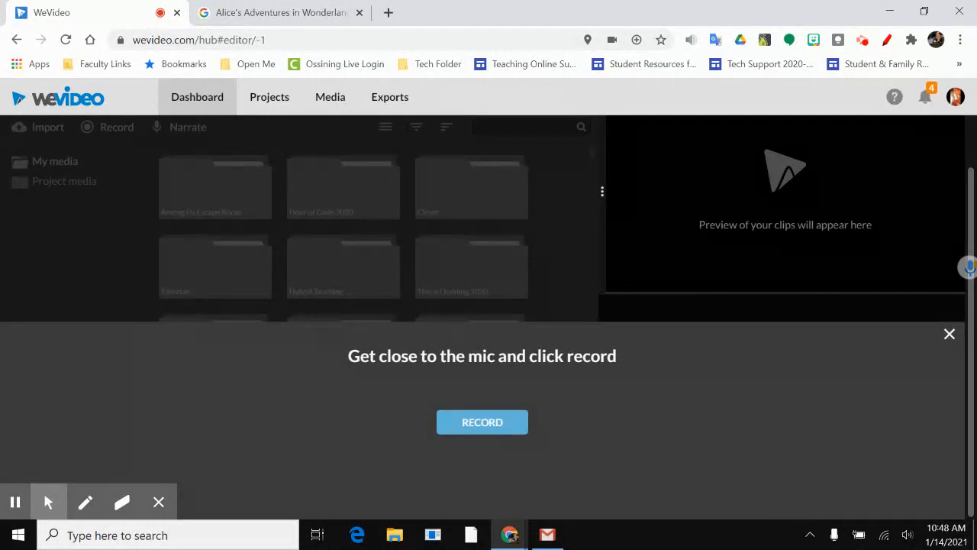
{"action": "left_click", "coordinate": [497, 422]}
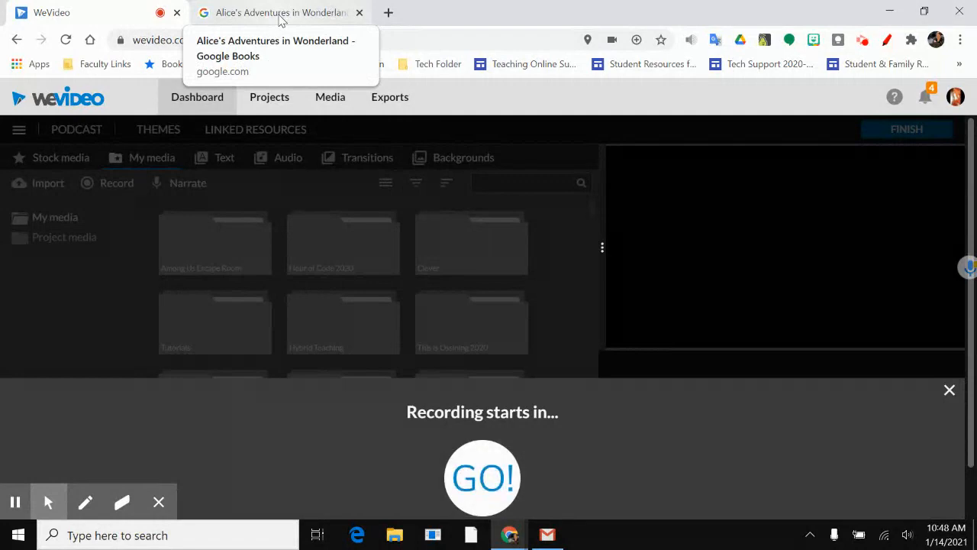
{"action": "left_click", "coordinate": [279, 20]}
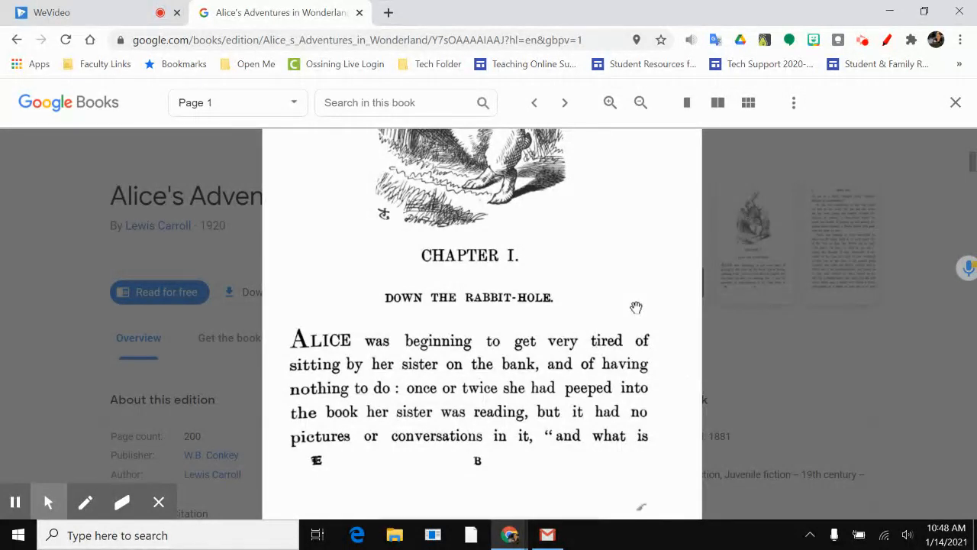
{"action": "scroll", "coordinate": [636, 308], "scroll_direction": "down", "scroll_amount": 5}
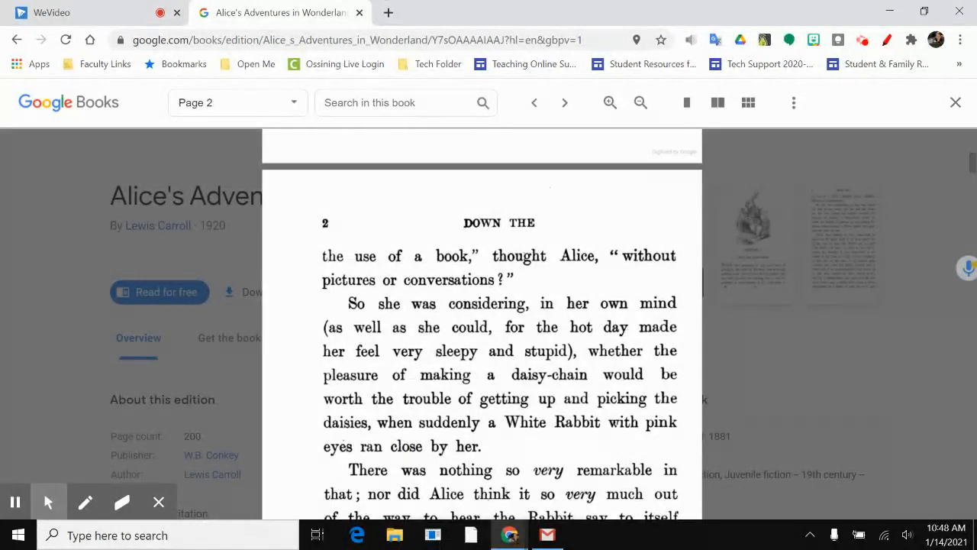
{"action": "left_click", "coordinate": [80, 20]}
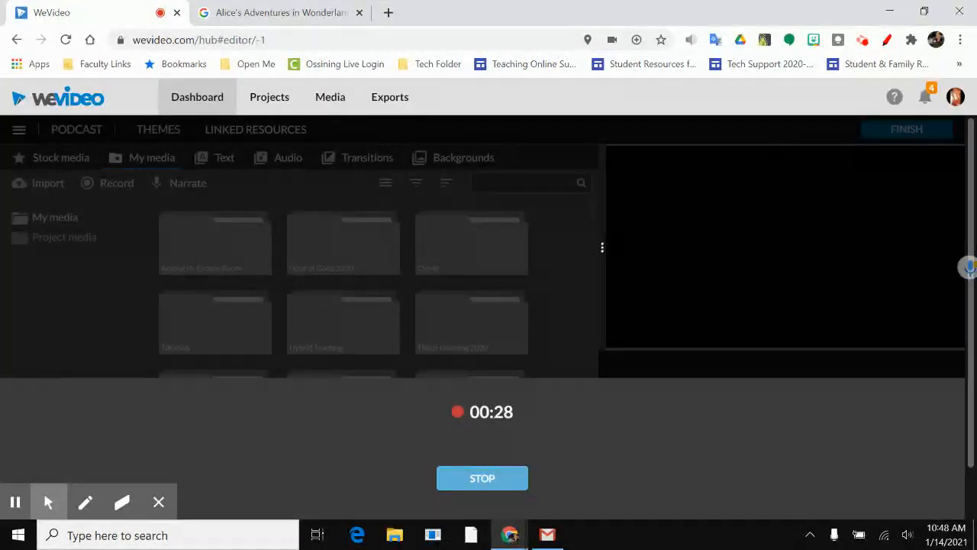
{"action": "left_click", "coordinate": [489, 486]}
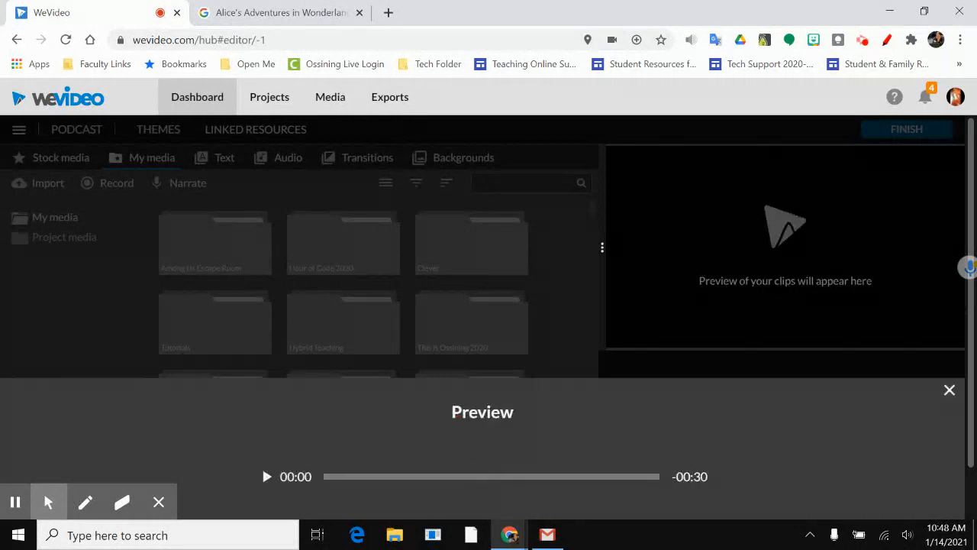
Save the recorded narration to the Voiceover 1 track and close the screen recorder's toolbar.
{"action": "scroll", "coordinate": [790, 432], "scroll_direction": "down", "scroll_amount": 1}
{"action": "scroll", "coordinate": [790, 435], "scroll_direction": "down", "scroll_amount": 1}
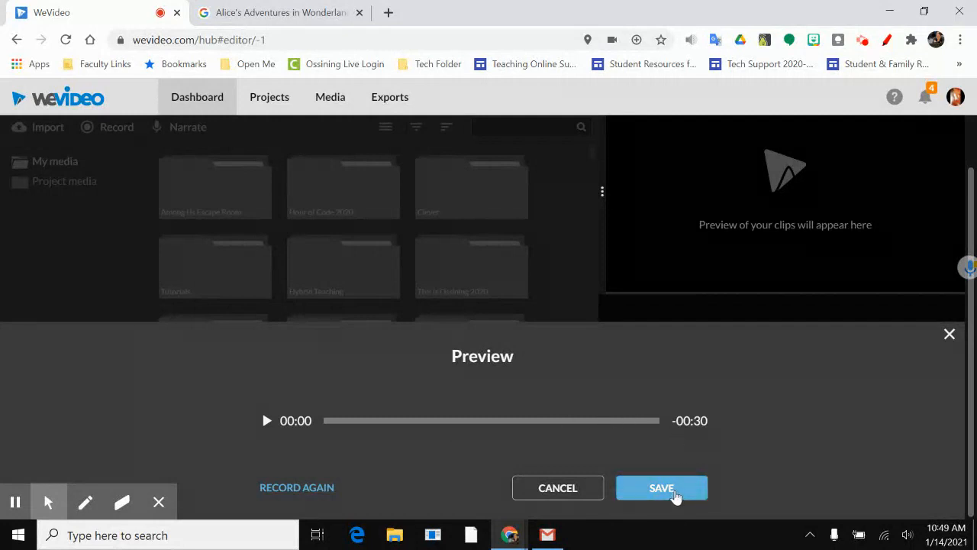
{"action": "left_click", "coordinate": [675, 494]}
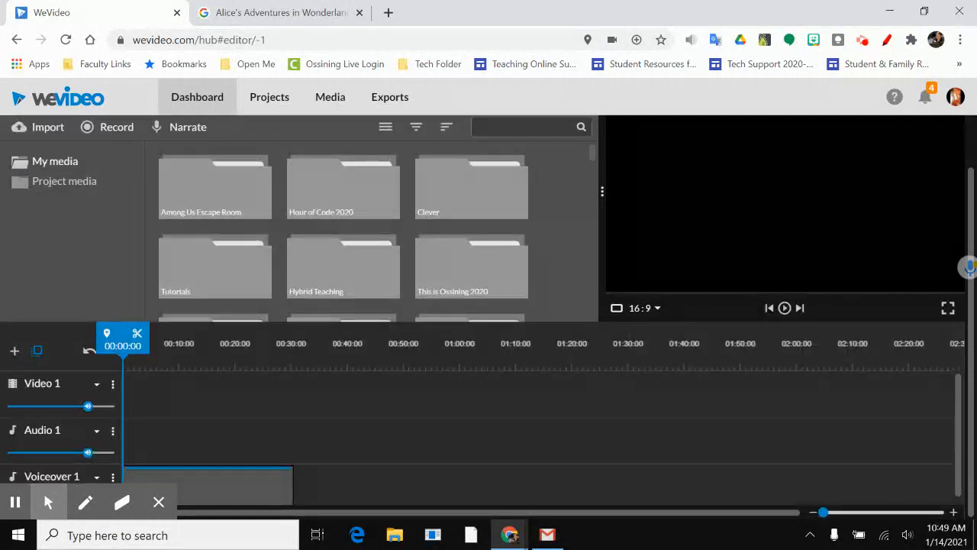
{"action": "left_click", "coordinate": [158, 503]}
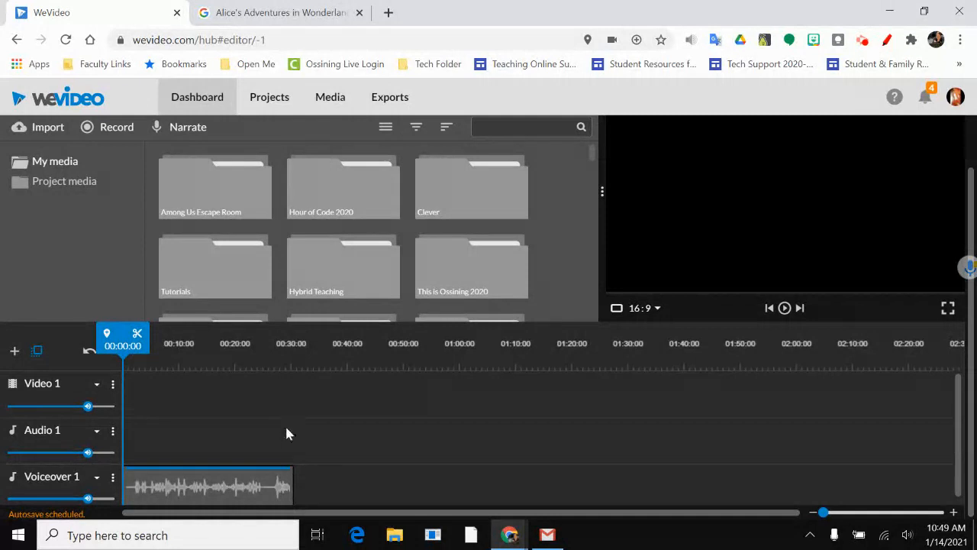
Split the voiceover clip at 00:25:20 and delete the part after the cut.
{"action": "left_click", "coordinate": [268, 487]}
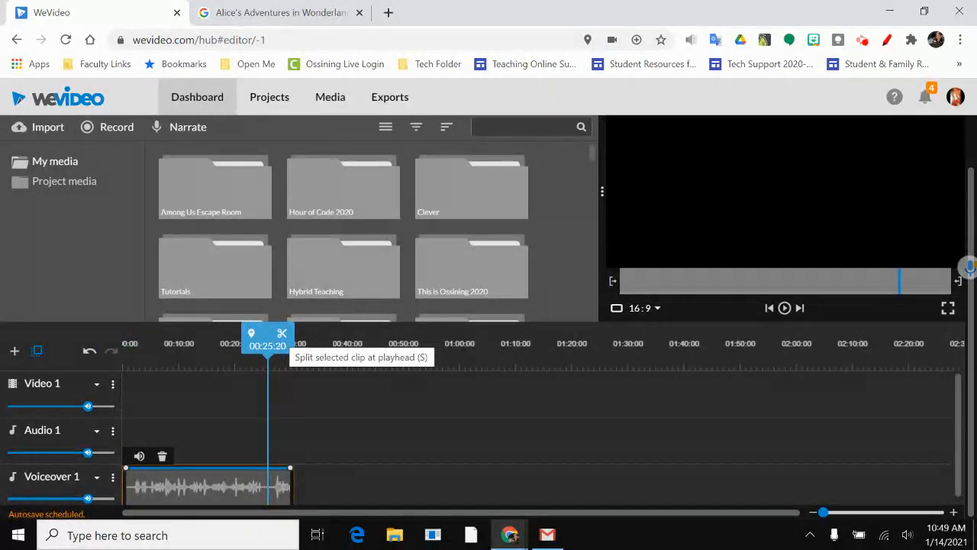
{"action": "left_click", "coordinate": [282, 334]}
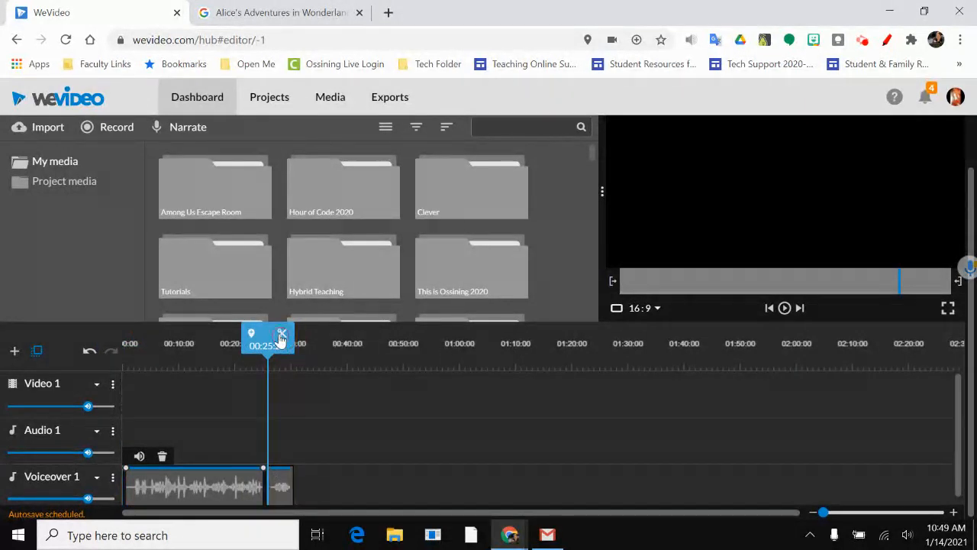
{"action": "left_click", "coordinate": [272, 486]}
{"action": "key", "text": "Delete"}
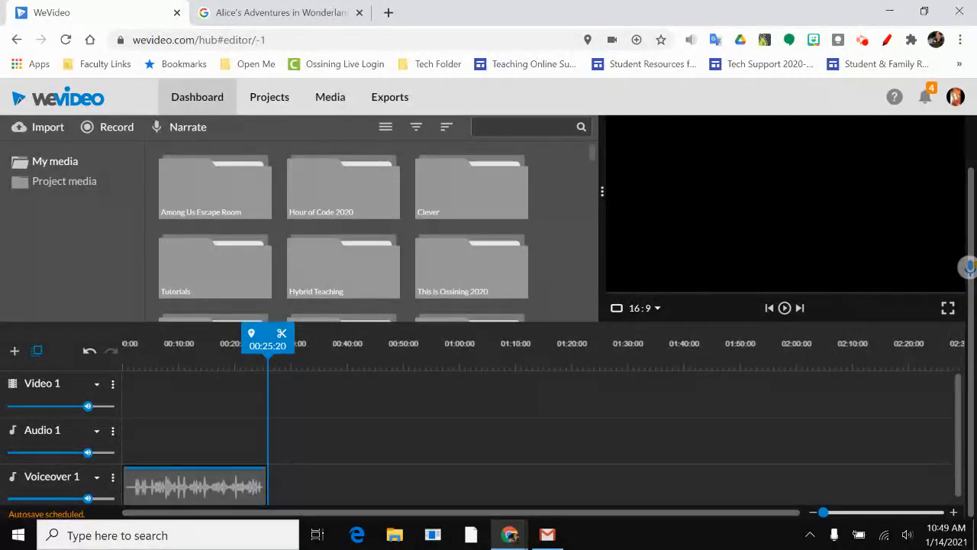
Open the narration recorder and close it without recording another take.
{"action": "left_click", "coordinate": [172, 134]}
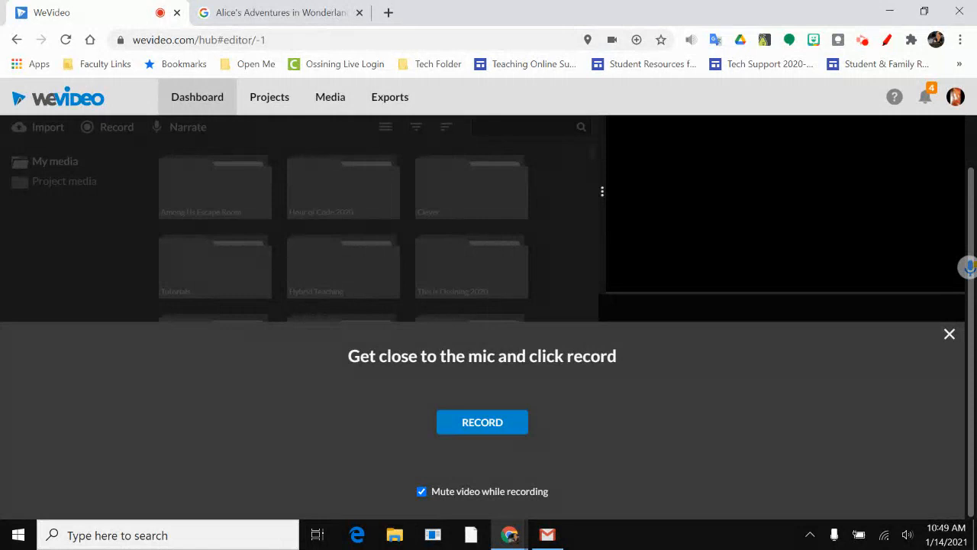
{"action": "left_click", "coordinate": [950, 336]}
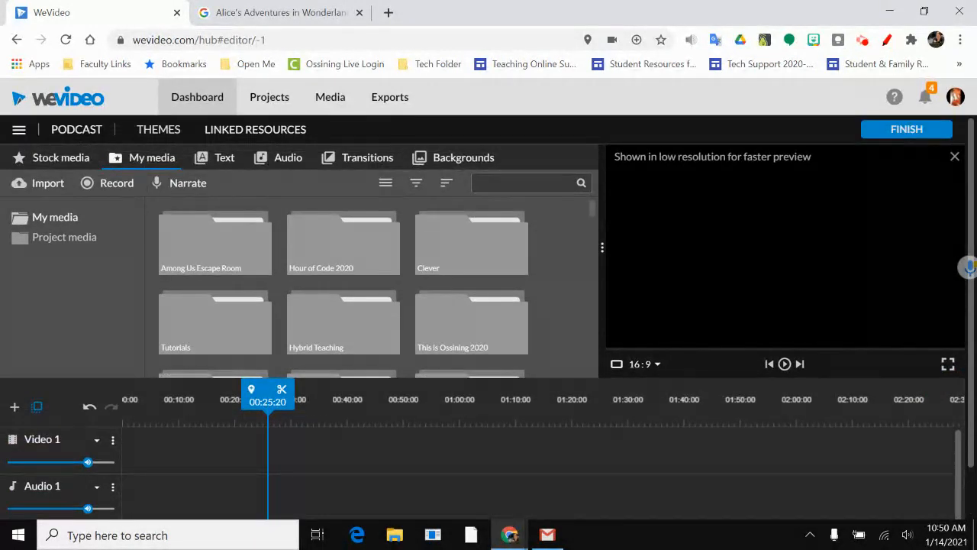
View the whole editor and timeline in full screen, and return to the normal browser window.
{"action": "scroll", "coordinate": [746, 318], "scroll_direction": "down", "scroll_amount": 2}
{"action": "scroll", "coordinate": [746, 318], "scroll_direction": "up", "scroll_amount": 2}
{"action": "scroll", "coordinate": [746, 318], "scroll_direction": "down", "scroll_amount": 2}
{"action": "scroll", "coordinate": [746, 318], "scroll_direction": "up", "scroll_amount": 1}
{"action": "scroll", "coordinate": [489, 317], "scroll_direction": "down", "scroll_amount": 2}
{"action": "scroll", "coordinate": [488, 318], "scroll_direction": "up", "scroll_amount": 2}
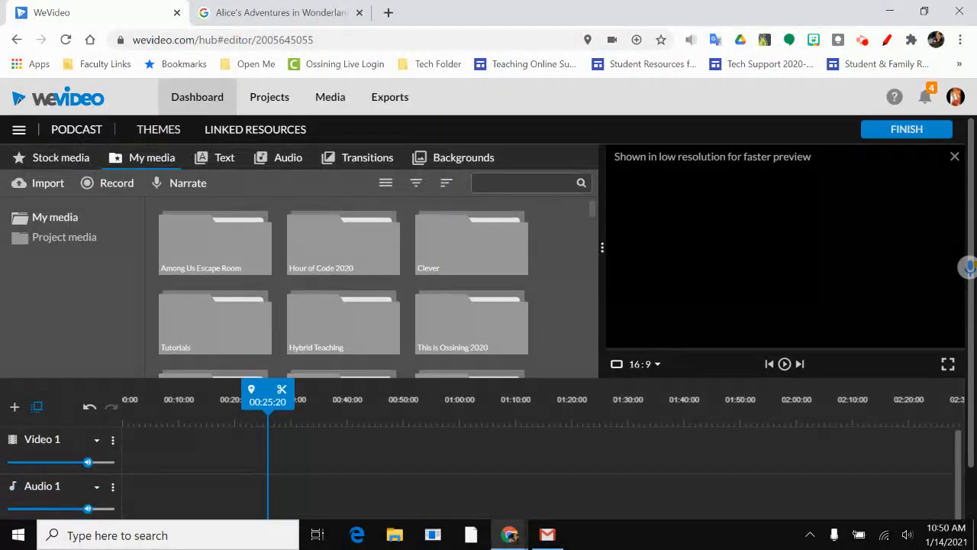
{"action": "left_click", "coordinate": [961, 40]}
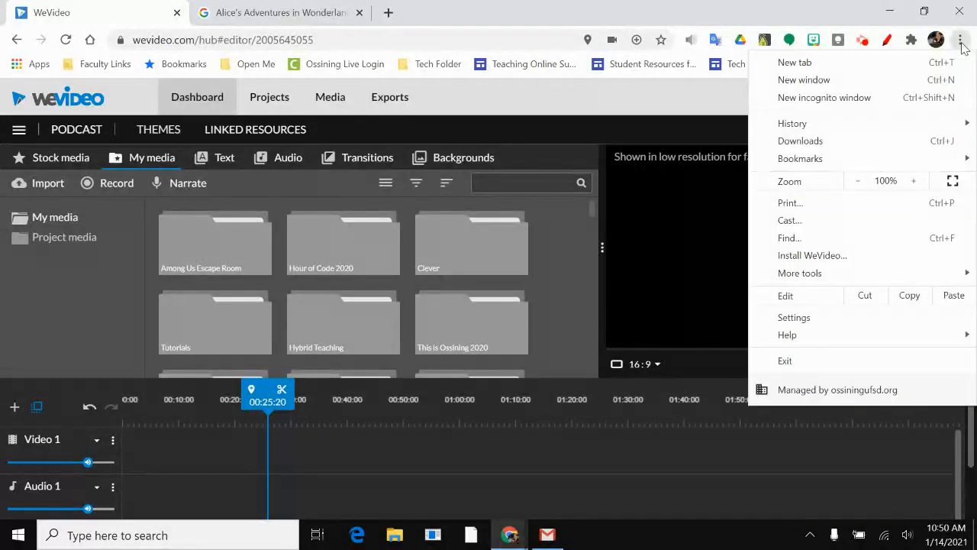
{"action": "left_click", "coordinate": [952, 182]}
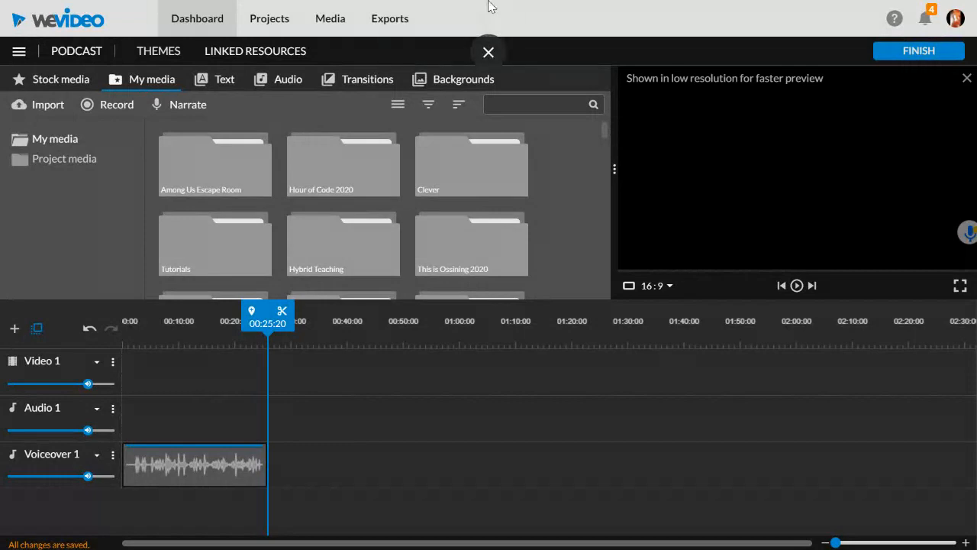
{"action": "left_click", "coordinate": [486, 55]}
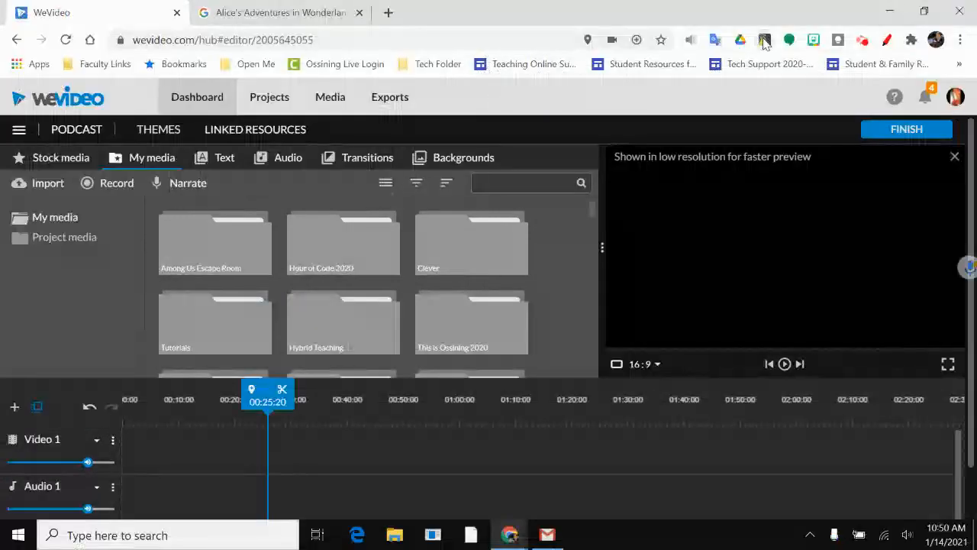
Finish the podcast edit and title the export "Alice in Wonderland" followed by a hyphen and the author's surname.
{"action": "left_click", "coordinate": [897, 132]}
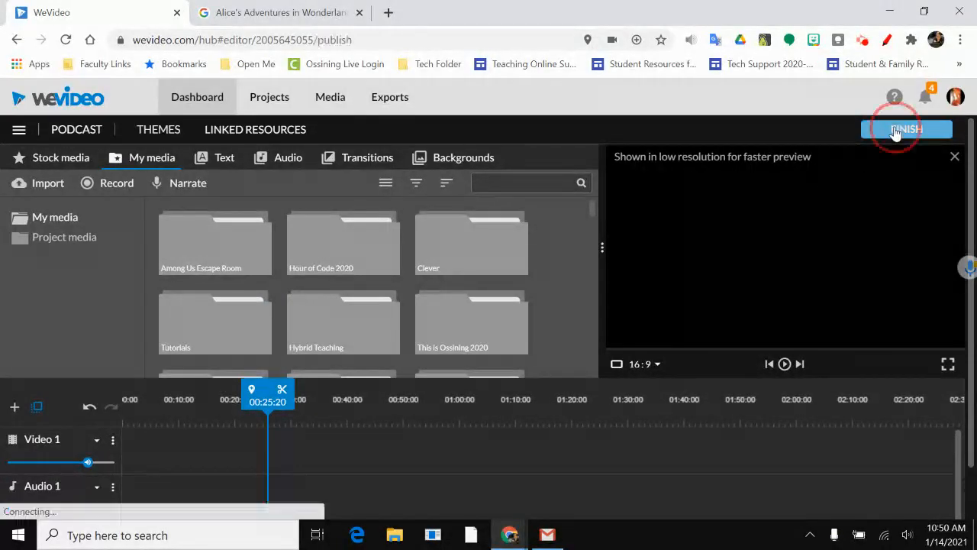
{"action": "key", "text": "ctrl+a"}
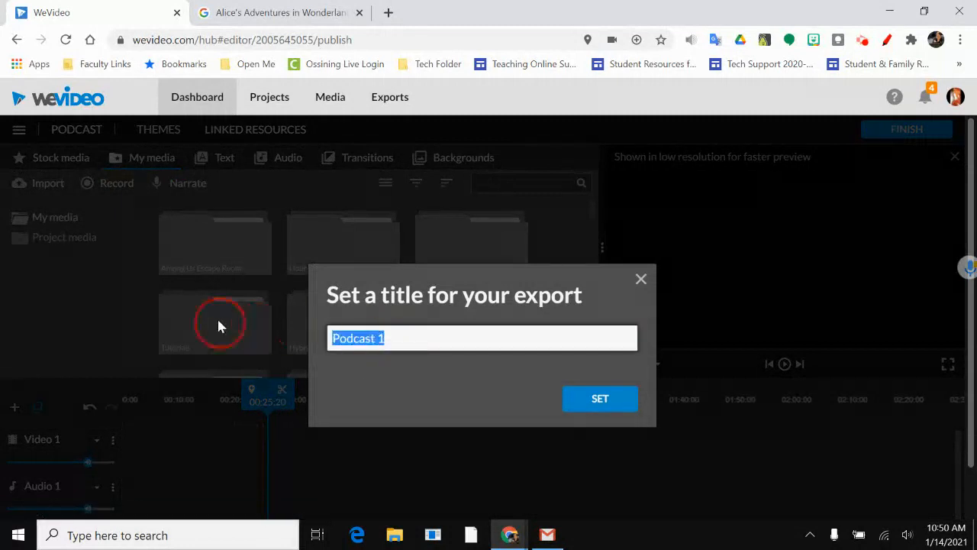
{"action": "type", "text": "Alice"}
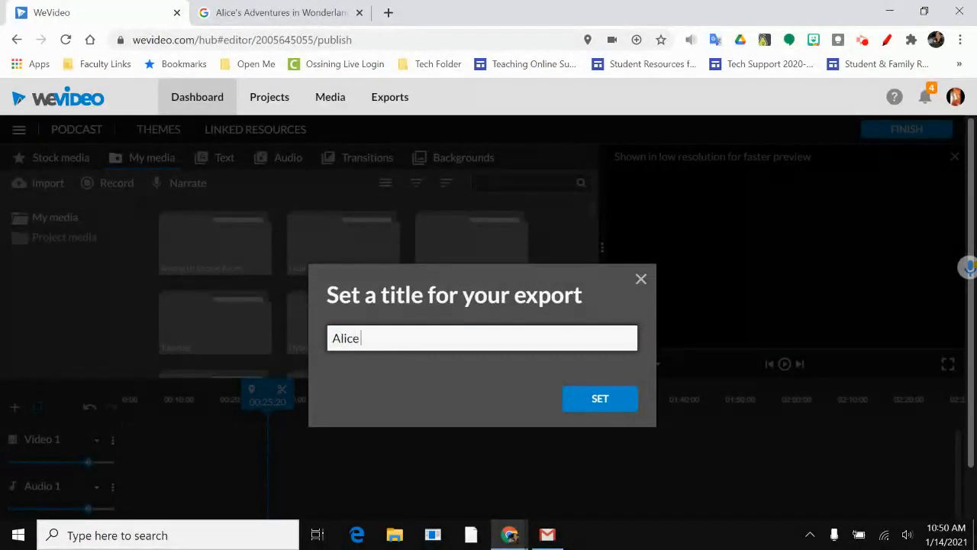
{"action": "type", "text": " in Wonderland - Bacon"}
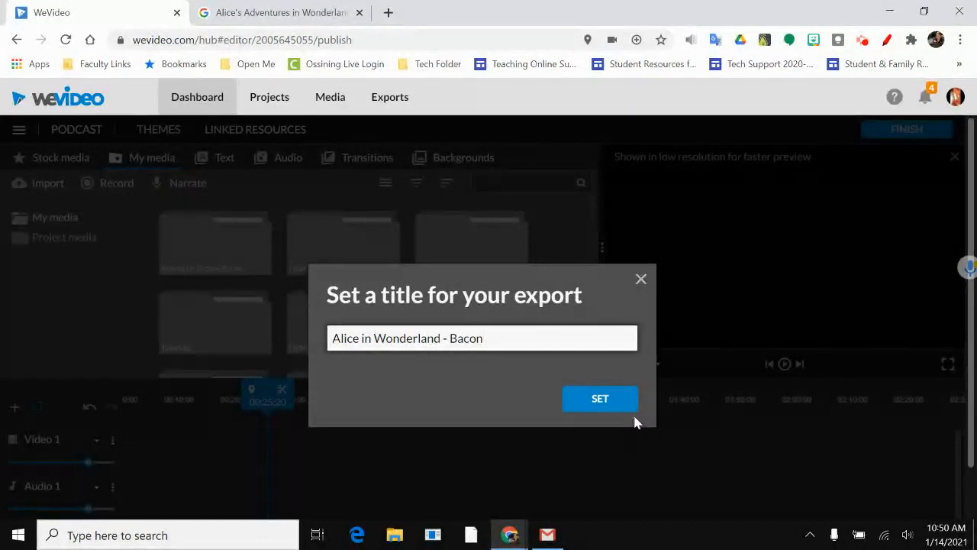
{"action": "left_click", "coordinate": [608, 407]}
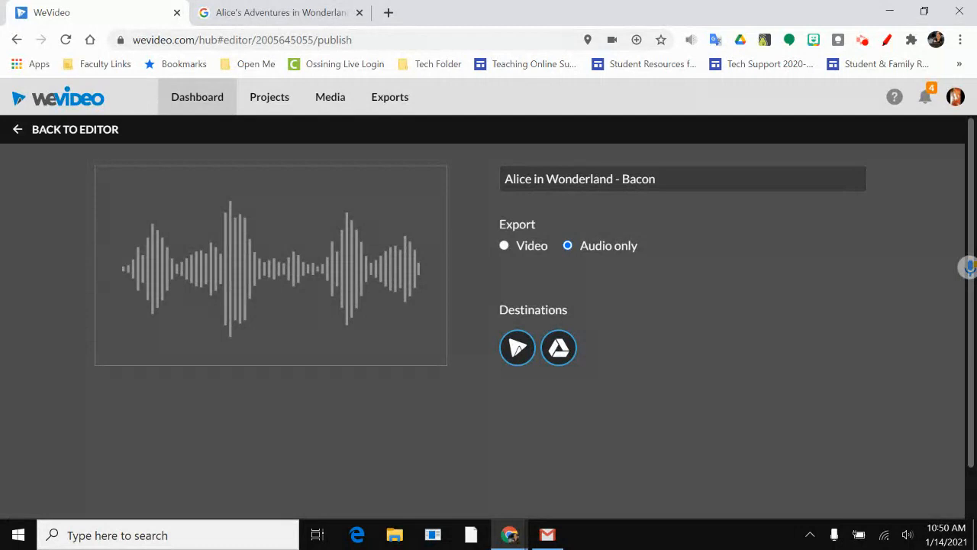
Export the podcast as audio only to the WeVideo and Google Drive destinations.
{"action": "scroll", "coordinate": [488, 316], "scroll_direction": "down", "scroll_amount": 2}
{"action": "scroll", "coordinate": [489, 316], "scroll_direction": "up", "scroll_amount": 2}
{"action": "scroll", "coordinate": [489, 316], "scroll_direction": "down", "scroll_amount": 2}
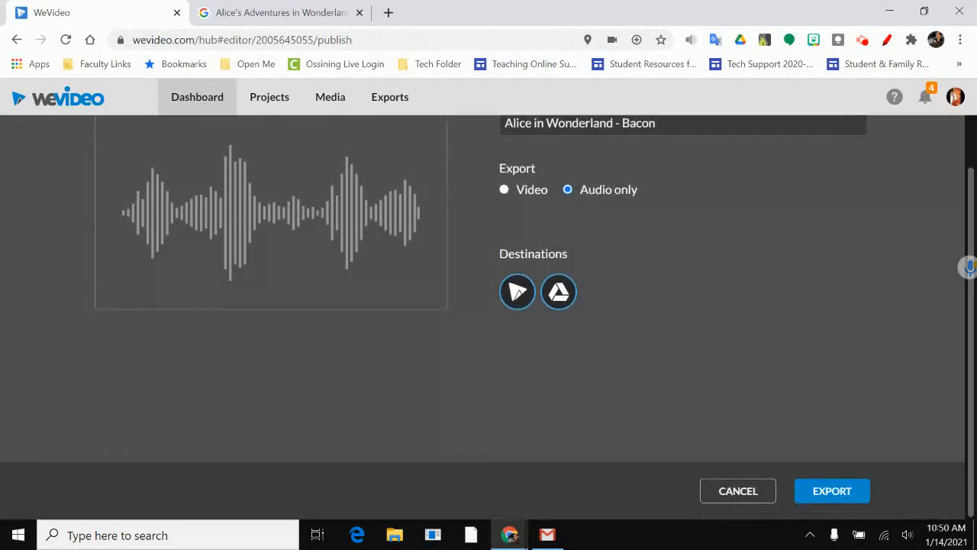
{"action": "left_click", "coordinate": [830, 490]}
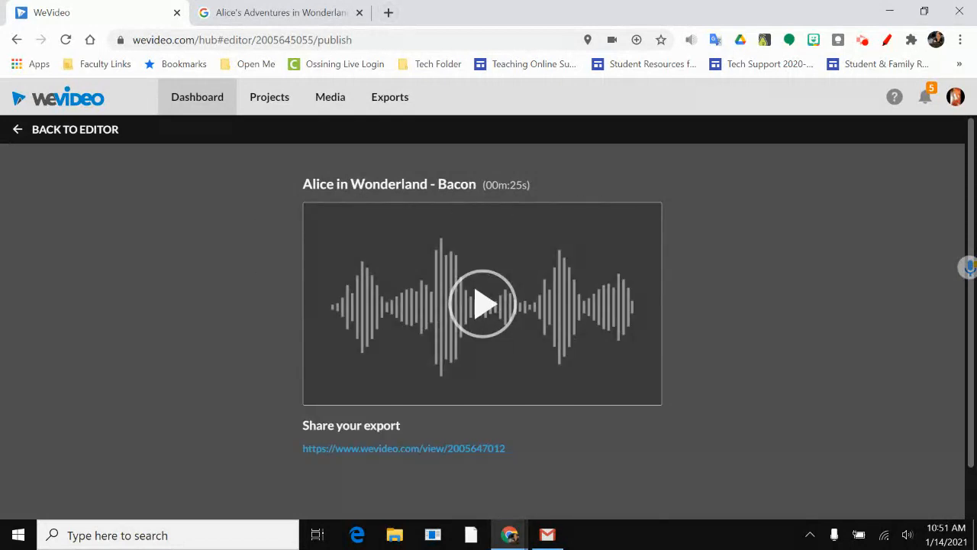
Open Google Drive in a new browser tab and go to the WeVideo folder inside the Video folder.
{"action": "left_click", "coordinate": [387, 12]}
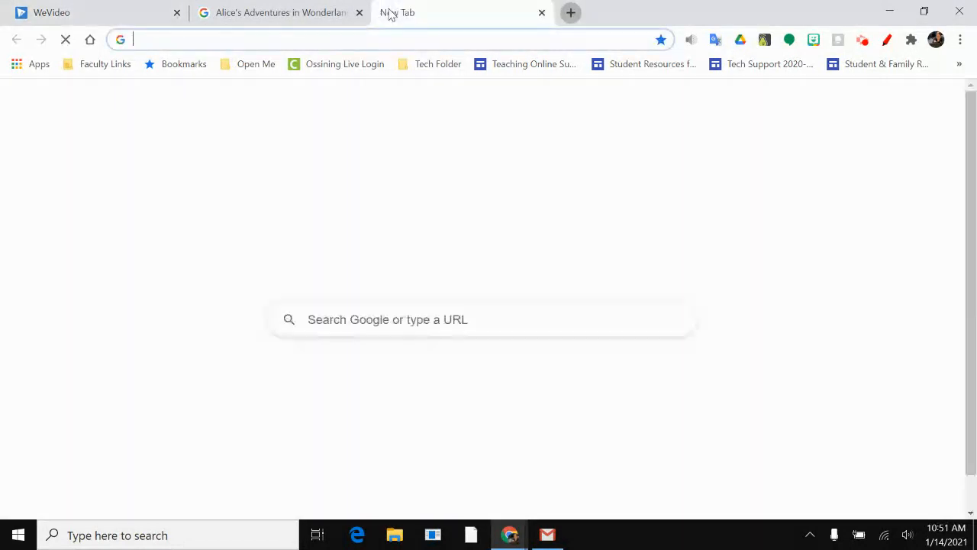
{"action": "left_click", "coordinate": [902, 104]}
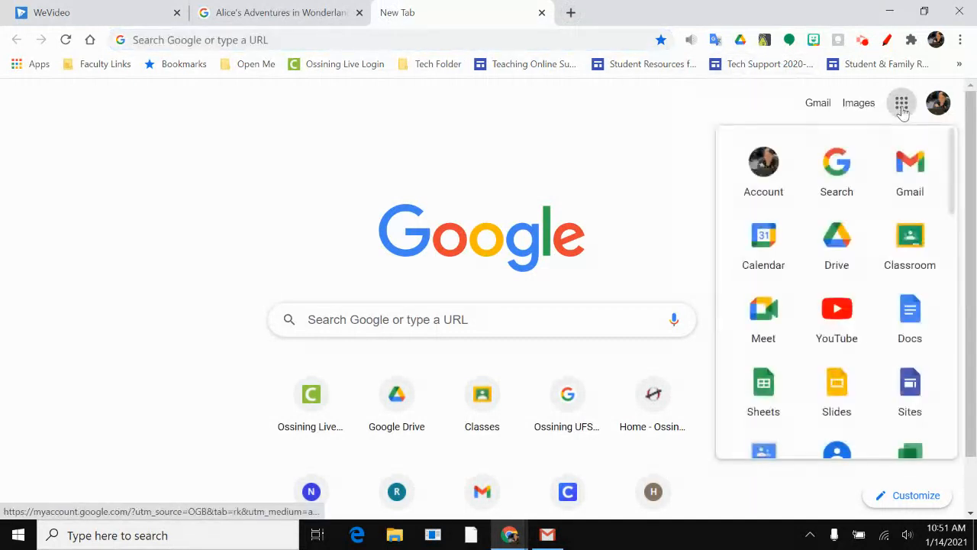
{"action": "left_click", "coordinate": [836, 244]}
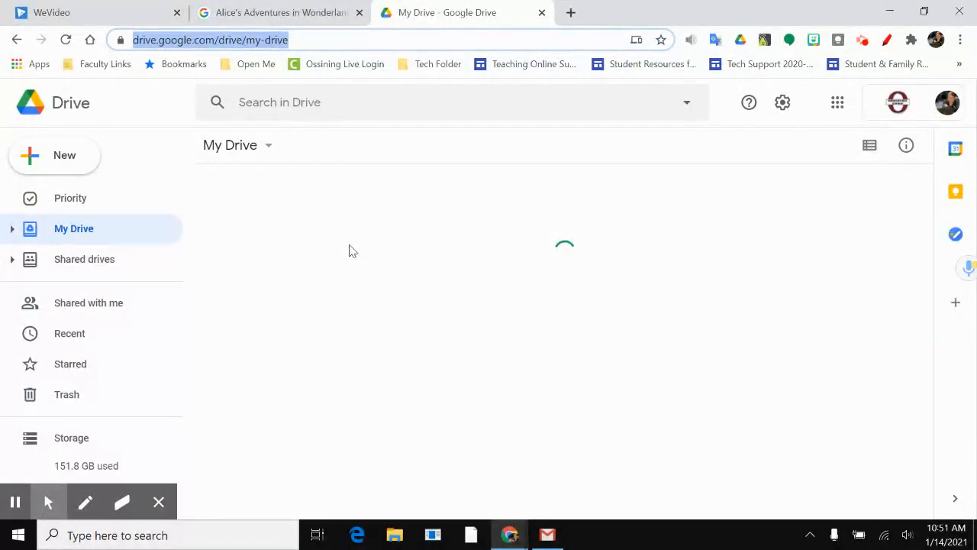
{"action": "left_click", "coordinate": [796, 240]}
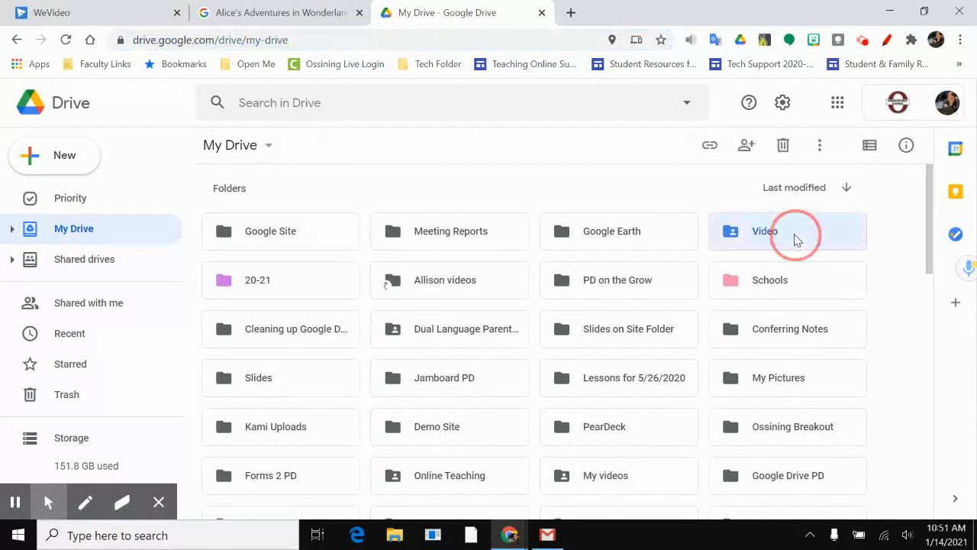
{"action": "double_click", "coordinate": [797, 240]}
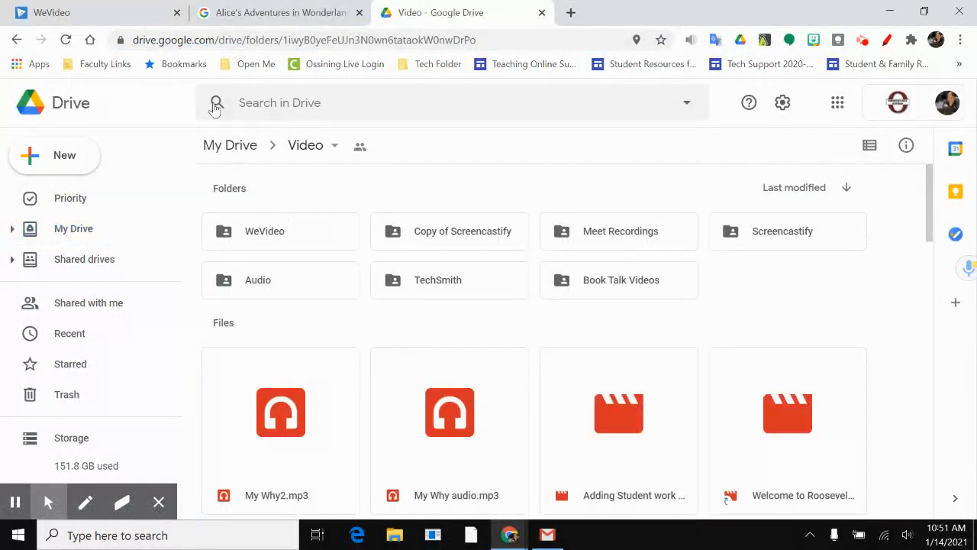
{"action": "double_click", "coordinate": [268, 239]}
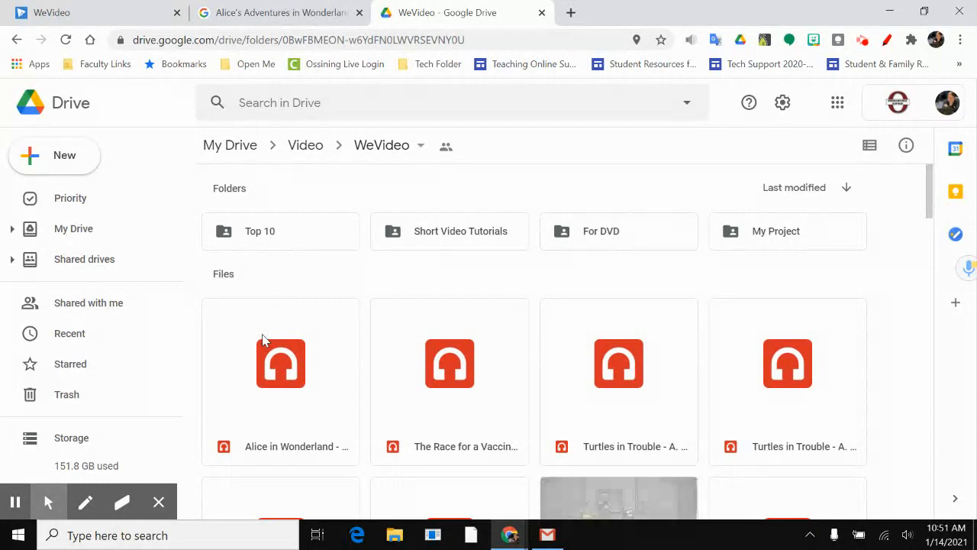
Play the exported Alice in Wonderland MP3 briefly, pause it, and show its file actions.
{"action": "scroll", "coordinate": [262, 339], "scroll_direction": "down", "scroll_amount": 1}
{"action": "double_click", "coordinate": [244, 405]}
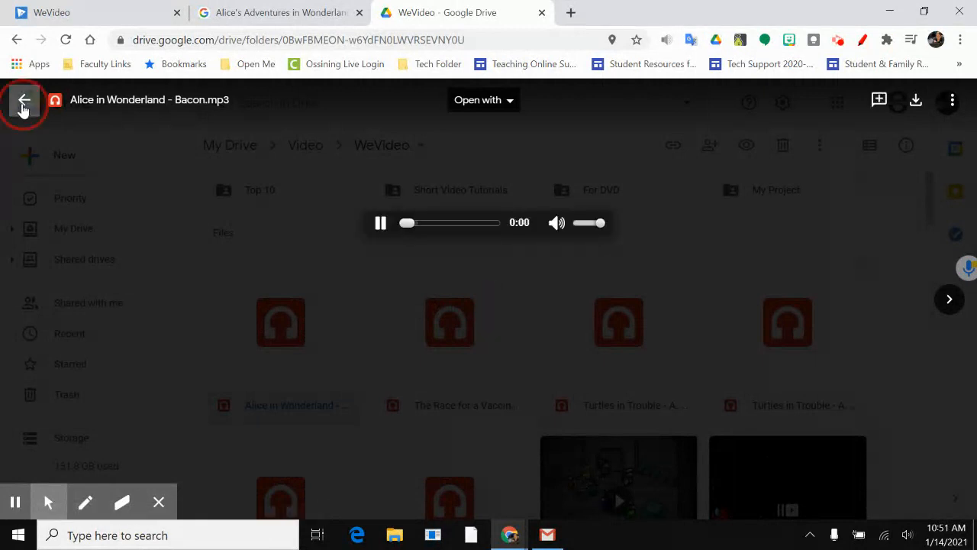
{"action": "left_click", "coordinate": [379, 225]}
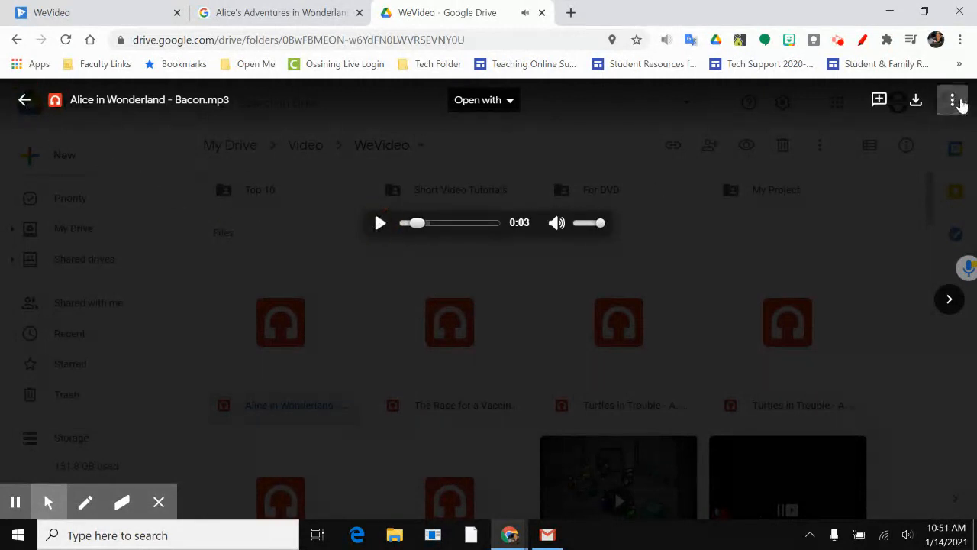
{"action": "left_click", "coordinate": [953, 100]}
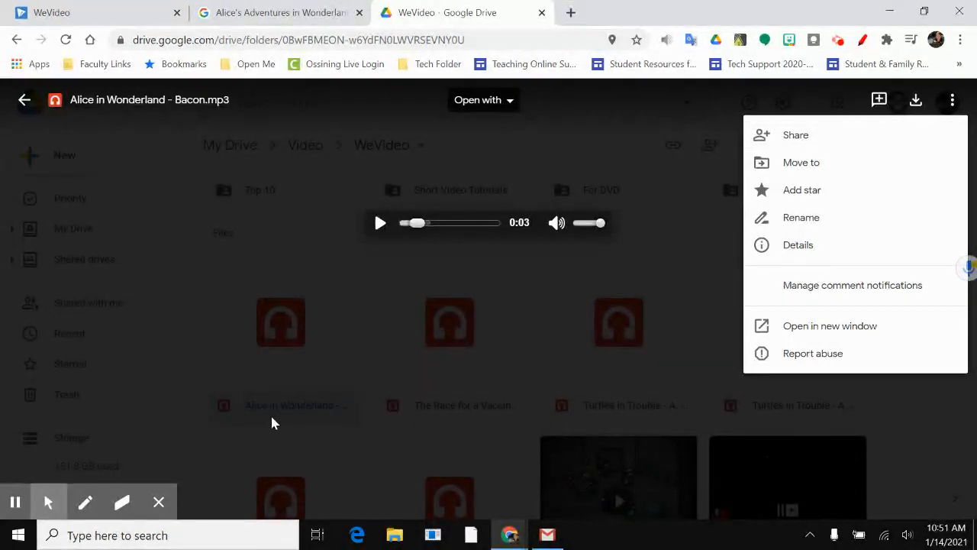
{"action": "left_click", "coordinate": [838, 43]}
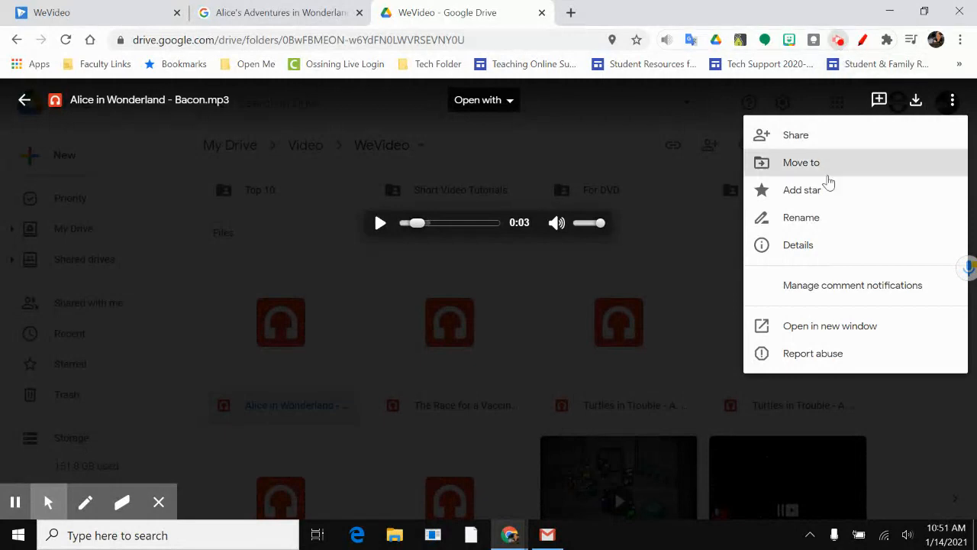